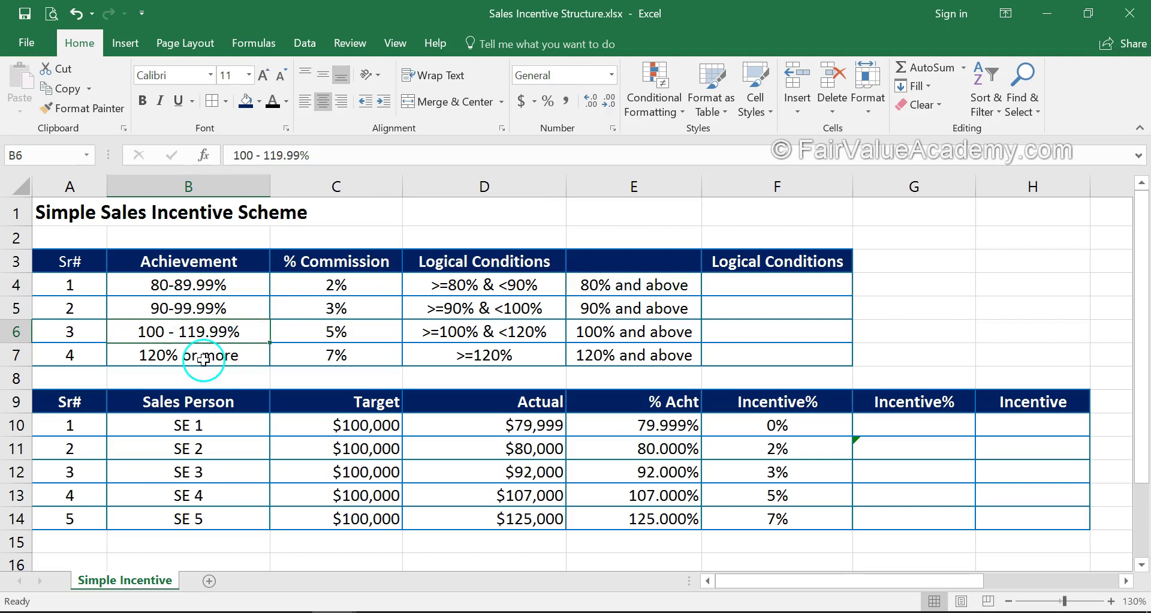
- Show the conditions >=80%, >=90%, >=100% and >=120% in cells F4:F7 under Logical Conditions
click(167, 354)
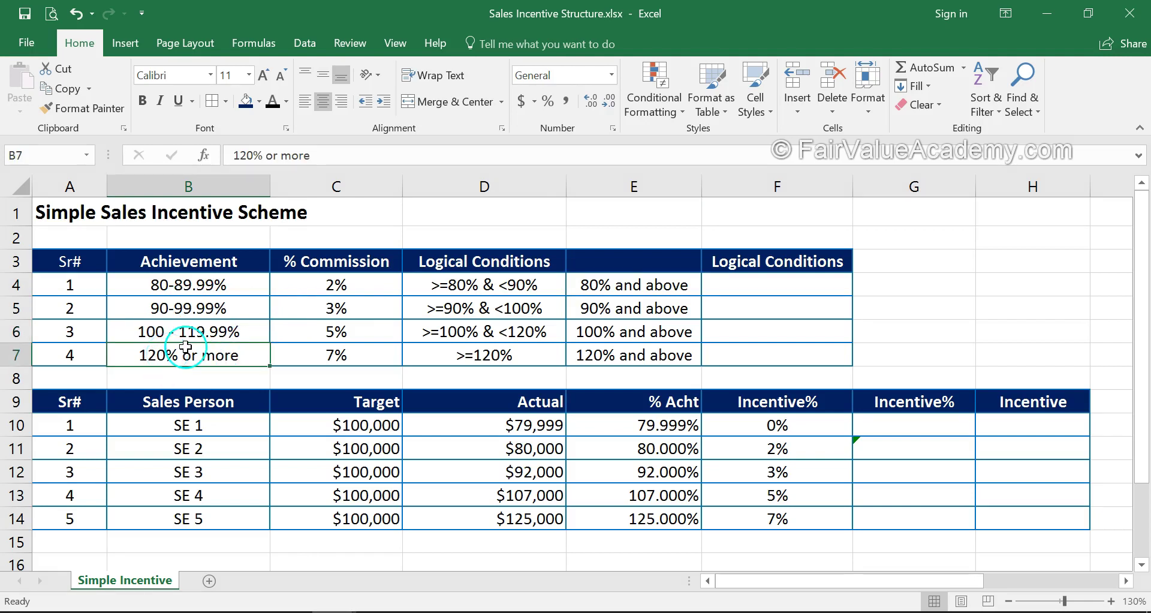
click(765, 289)
drag(764, 289, 751, 348)
key(ctrl+v)
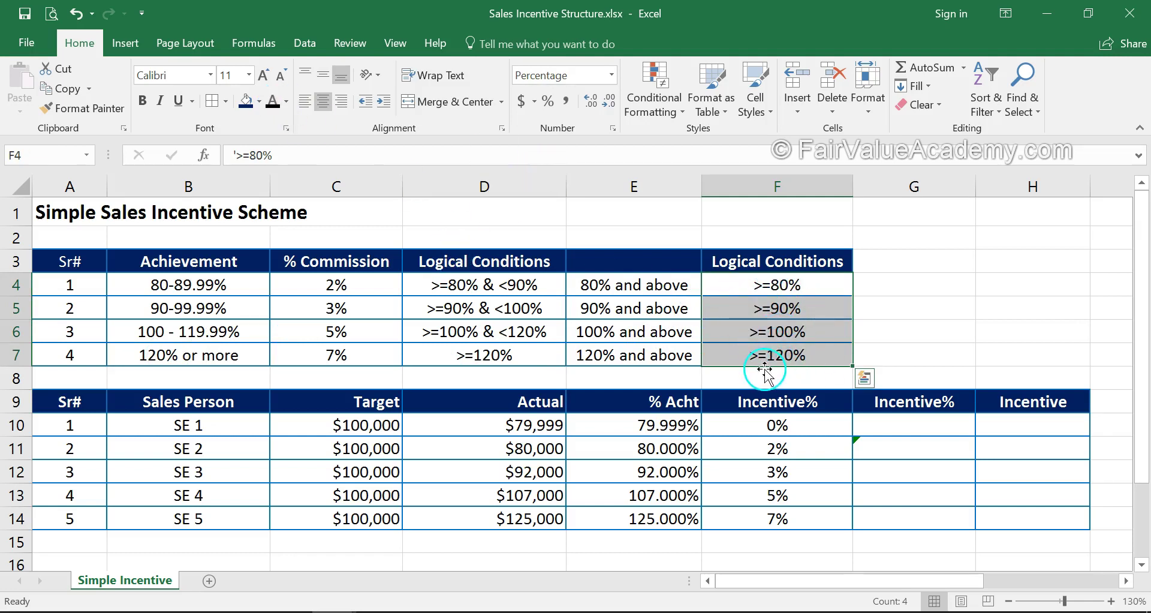
click(780, 287)
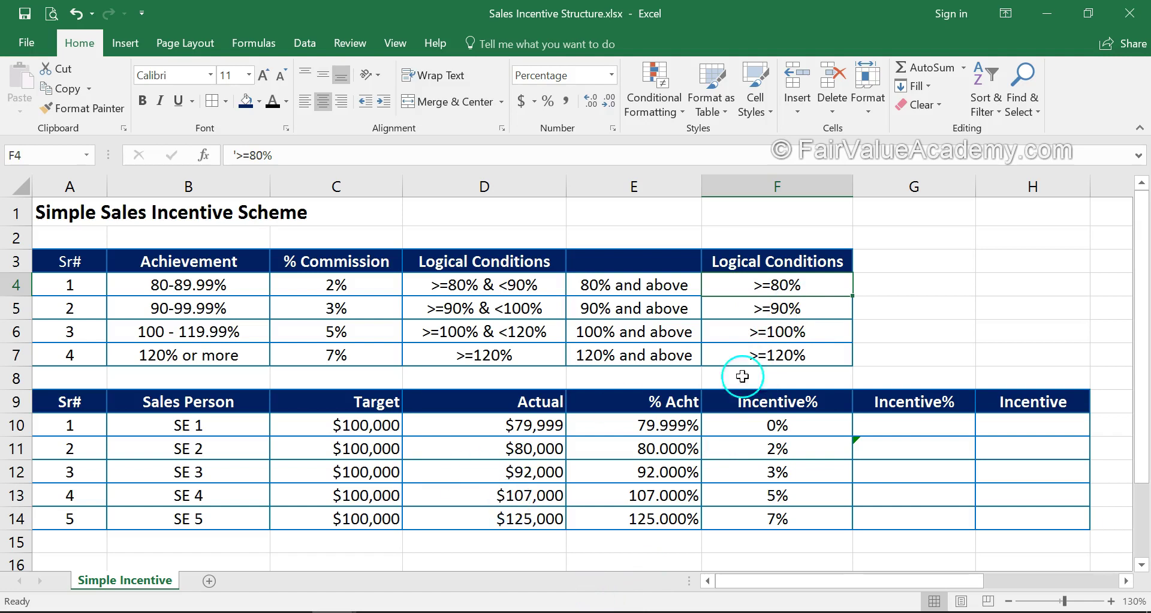
- Enter the example sales figure 93000 in cell G5 beside the conditions table
click(899, 309)
text(93000)
key(ctrl+Return)
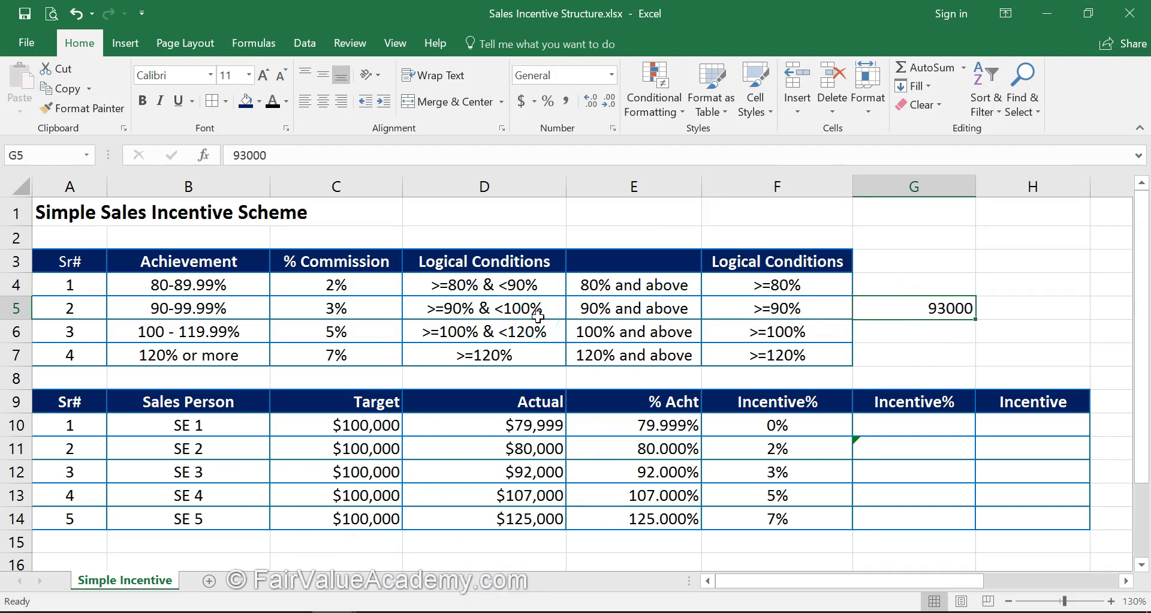
- Examine the full IFS formula with AND tests in F10, along with the single-limit conditions in F4:F7
click(804, 427)
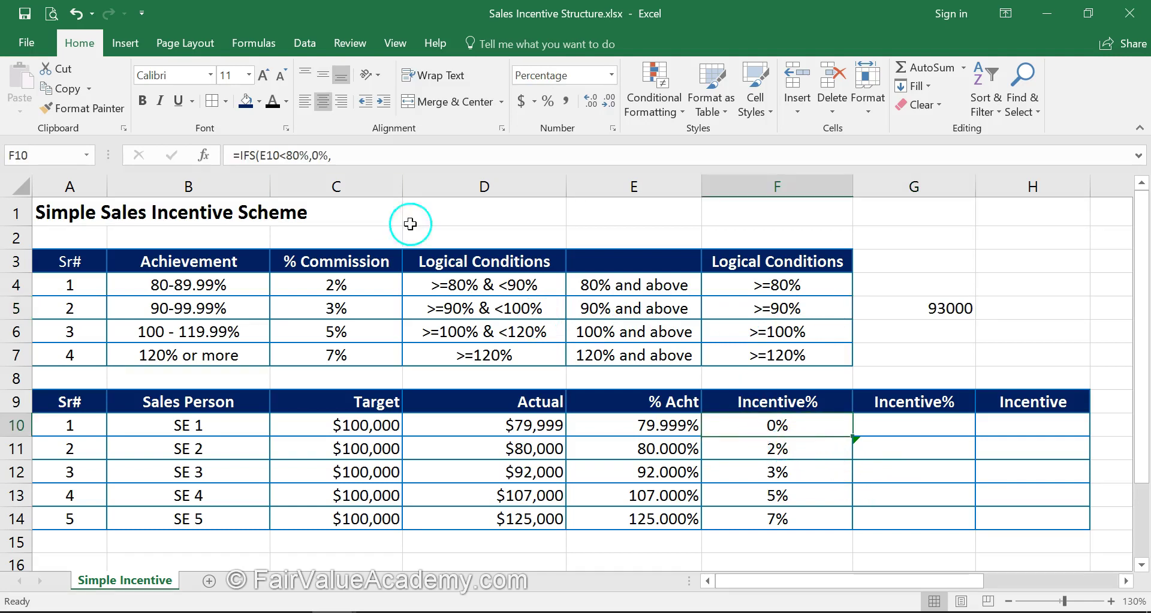
drag(555, 168, 538, 254)
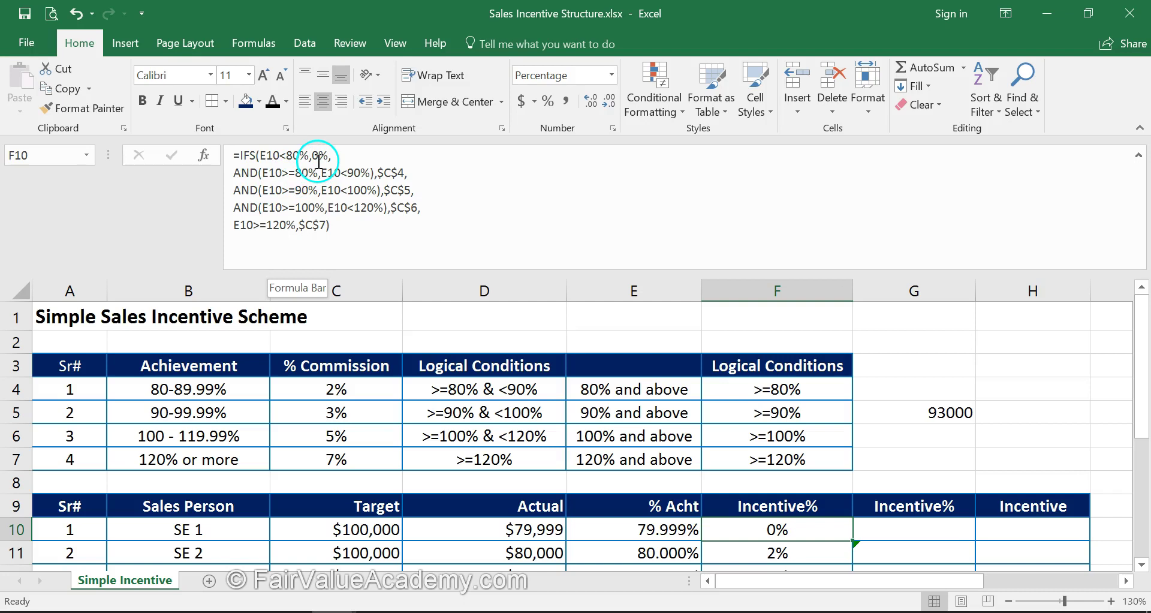
drag(628, 268, 617, 174)
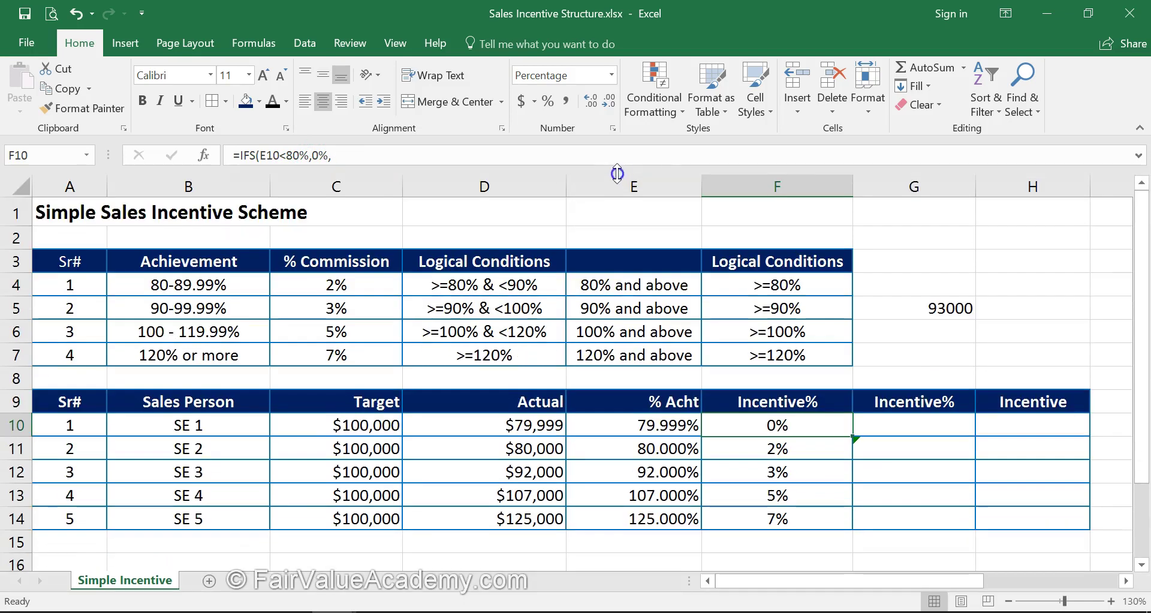
click(951, 312)
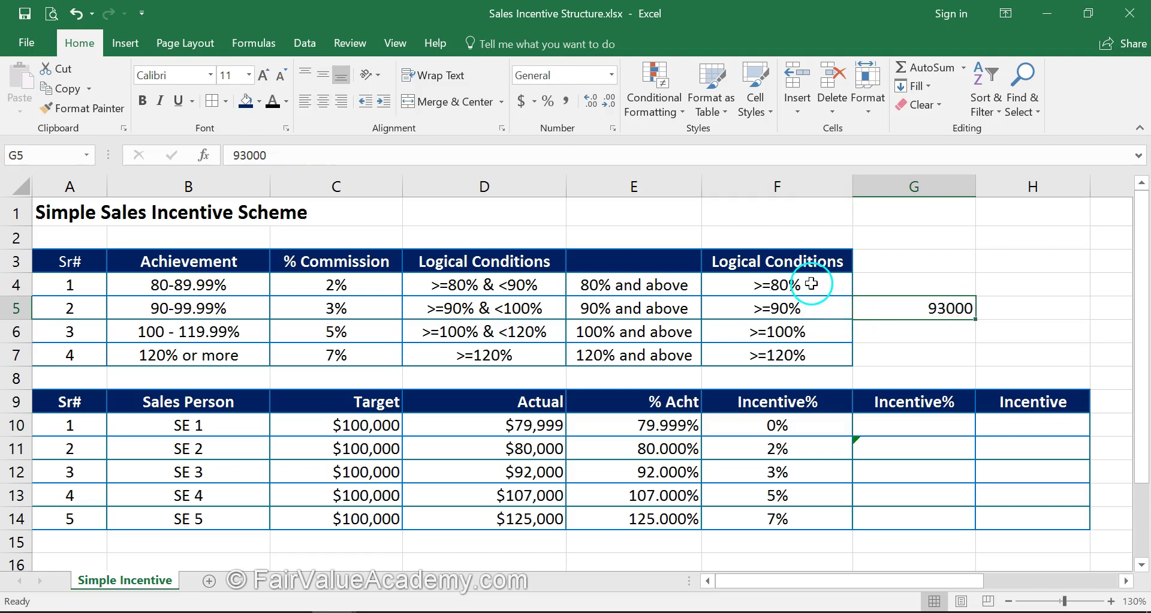
mouse_move(812, 282)
mouse_down()
mouse_move(808, 351)
mouse_move(797, 288)
mouse_move(807, 290)
mouse_up()
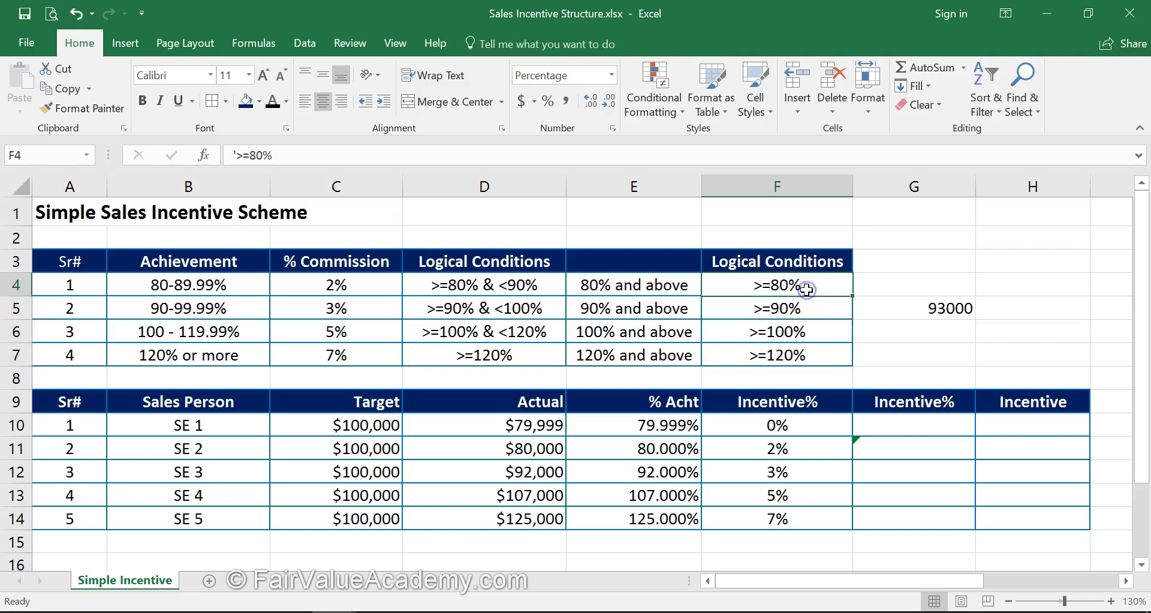
click(810, 309)
click(809, 337)
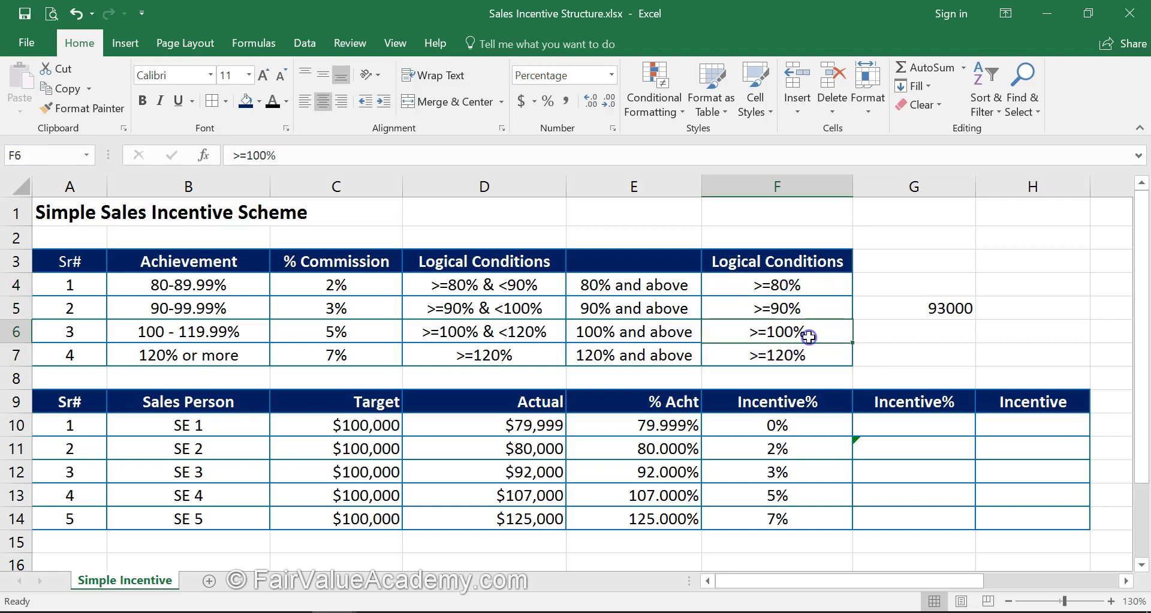
click(809, 354)
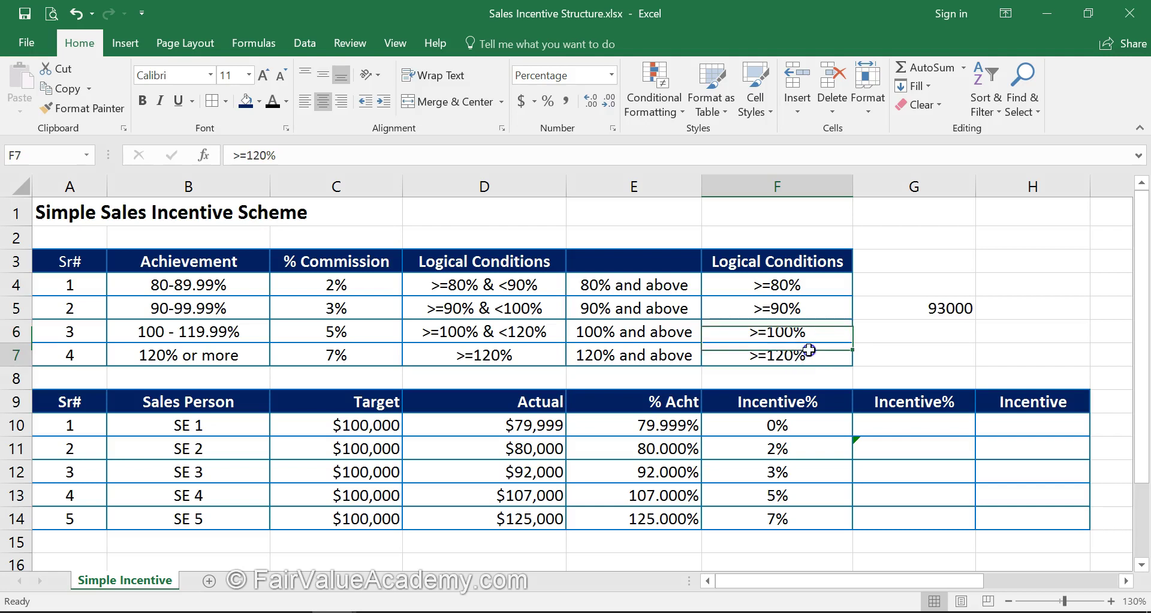
- Examine the ascending IFS formula in G14, focusing on its E14>=80%,$C$4 test and SE 5's actual sales
click(923, 519)
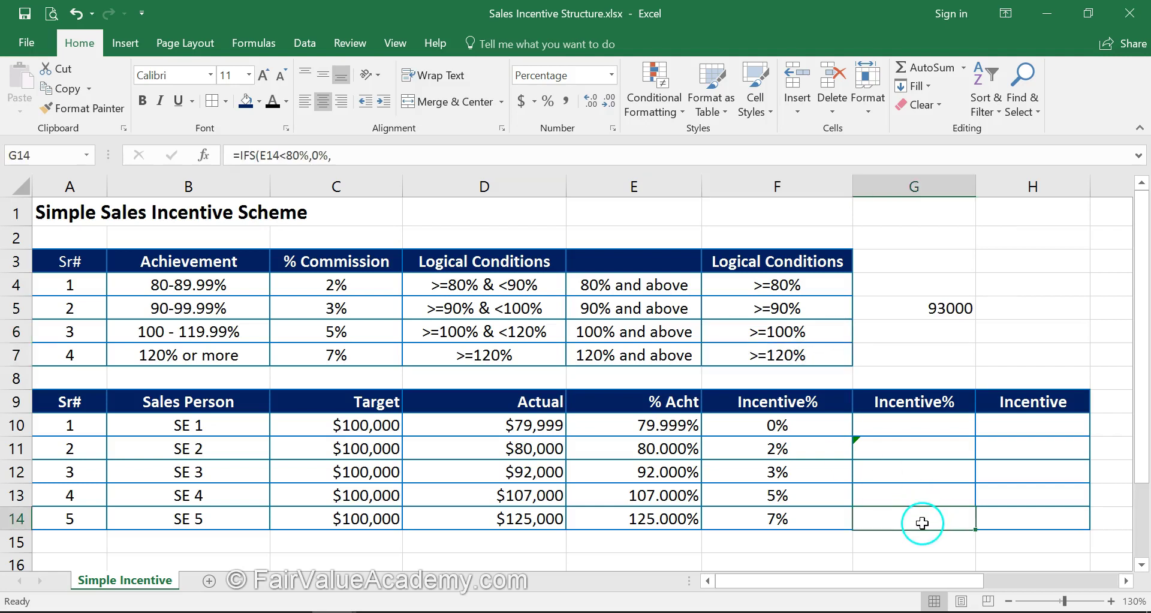
drag(572, 173, 578, 243)
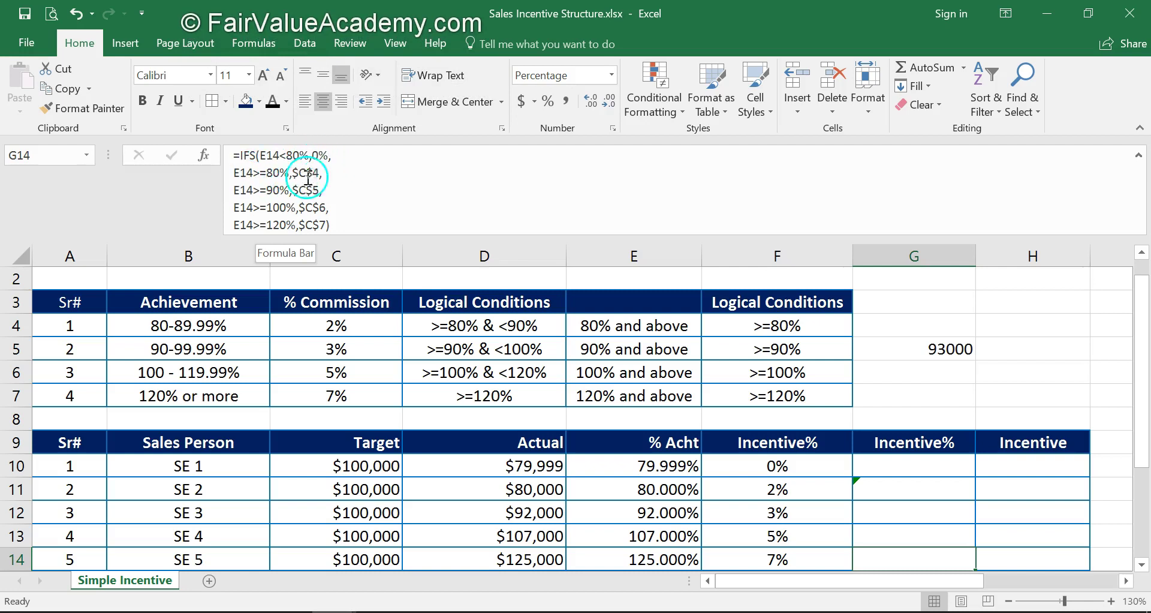
click(334, 324)
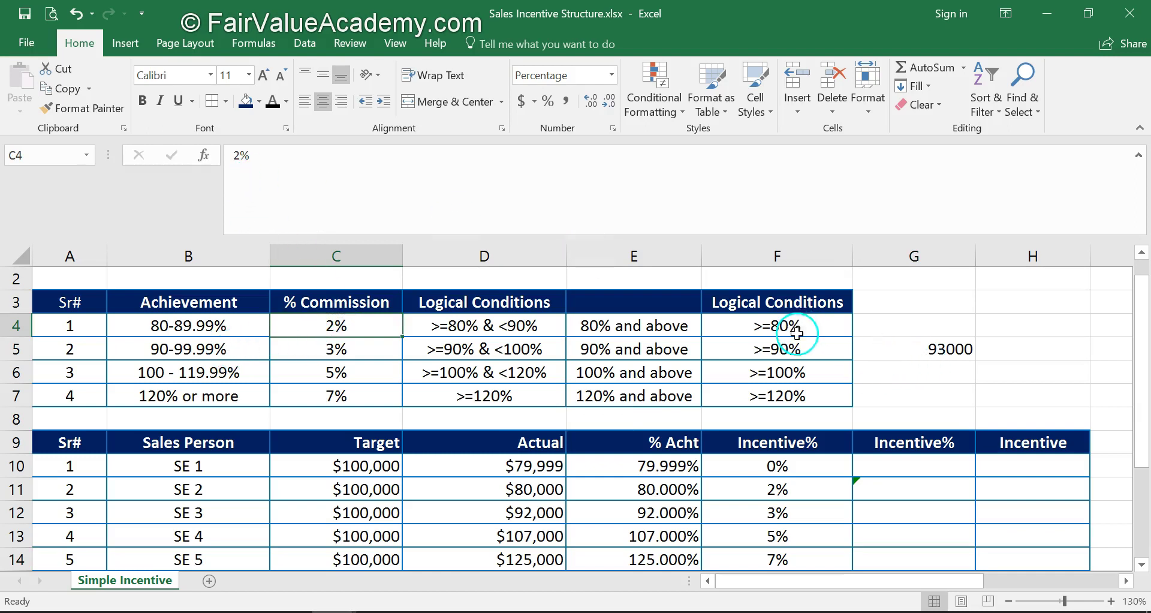
click(887, 548)
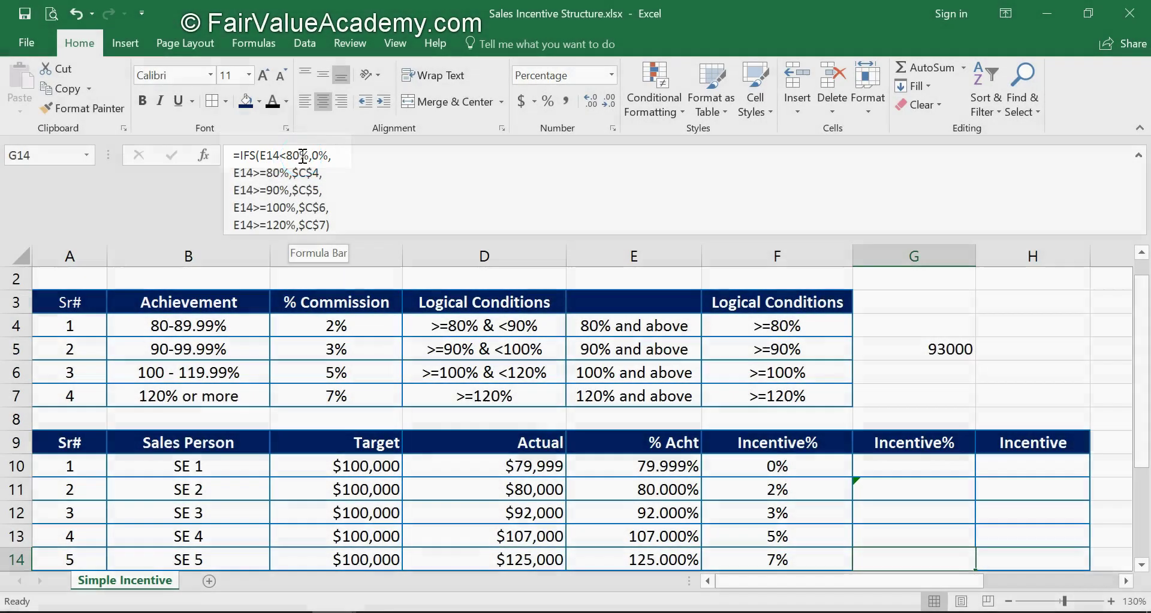
drag(234, 172, 318, 173)
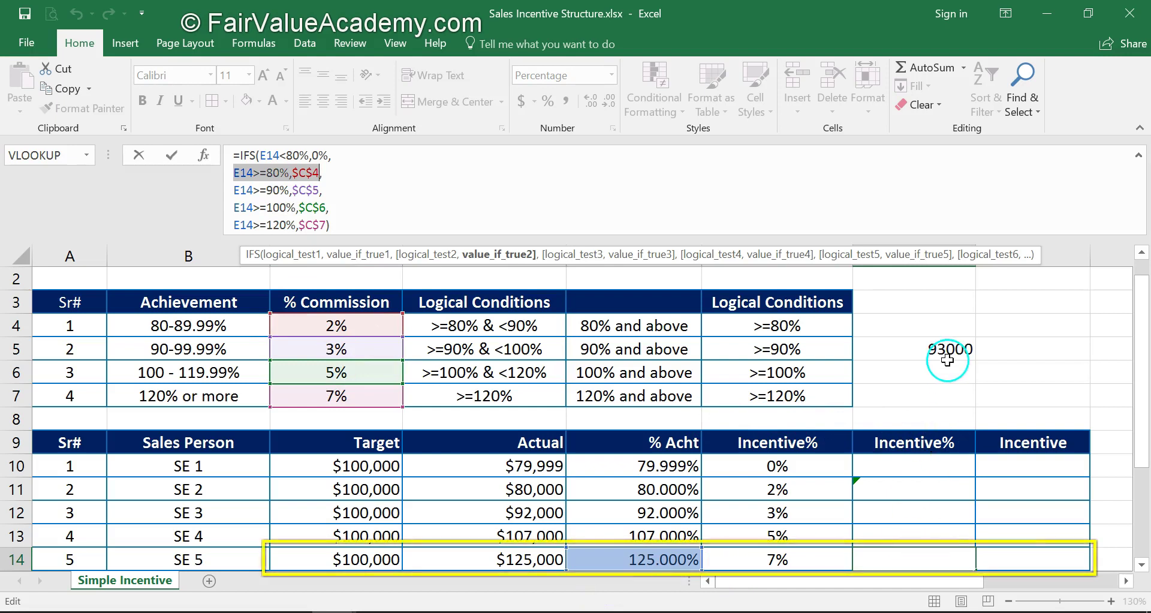
click(947, 558)
key(Escape)
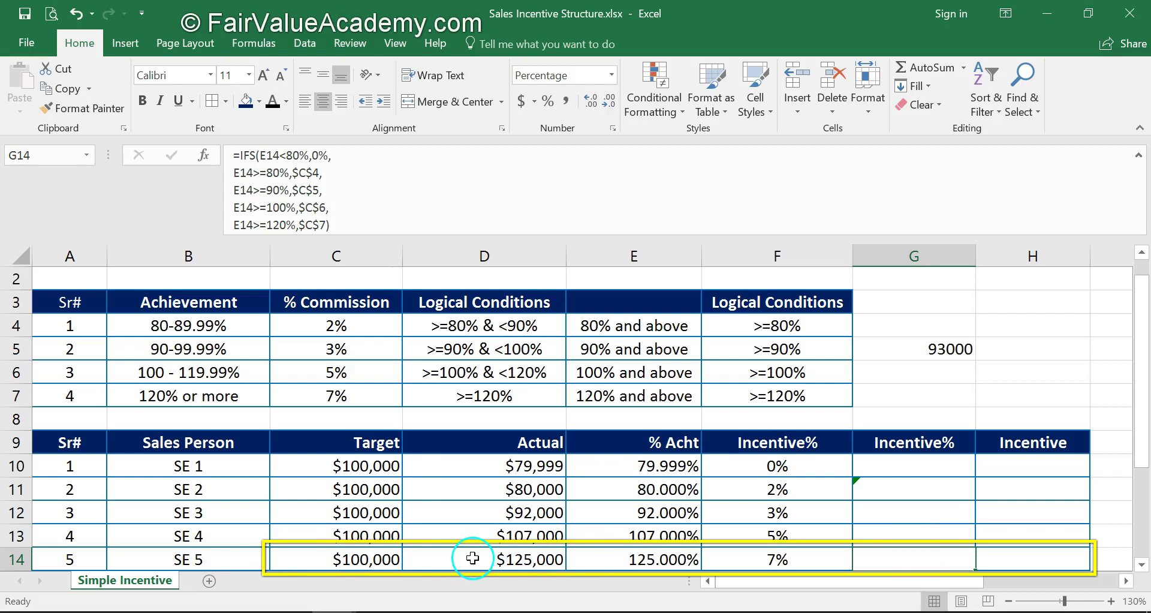
click(515, 561)
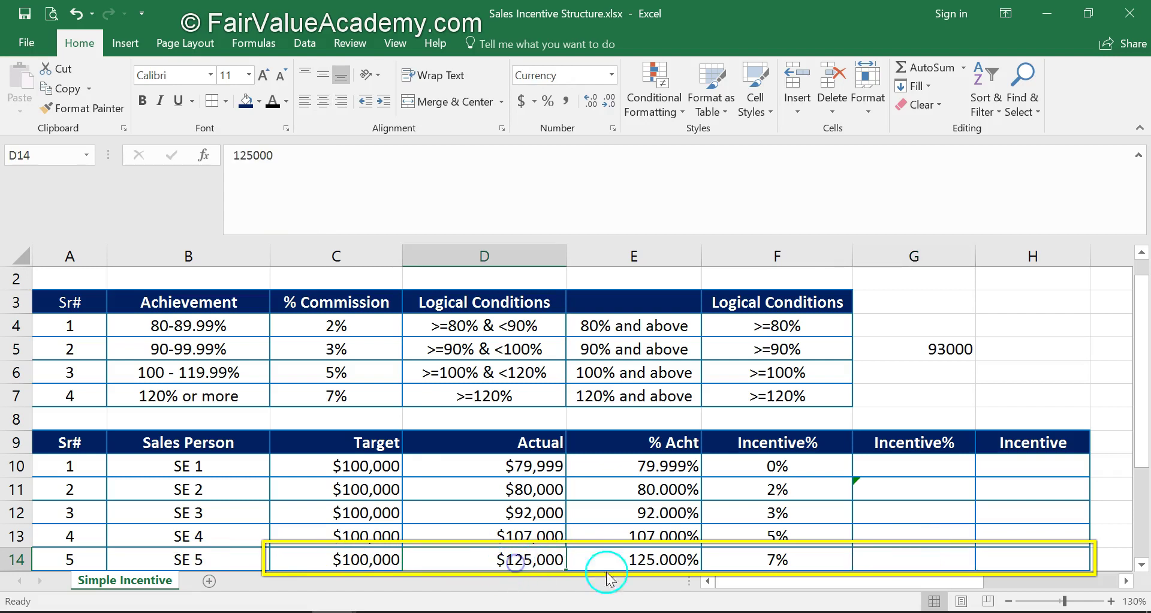
- Apply the black font color to SE 5's incentive percentage in G14
click(922, 555)
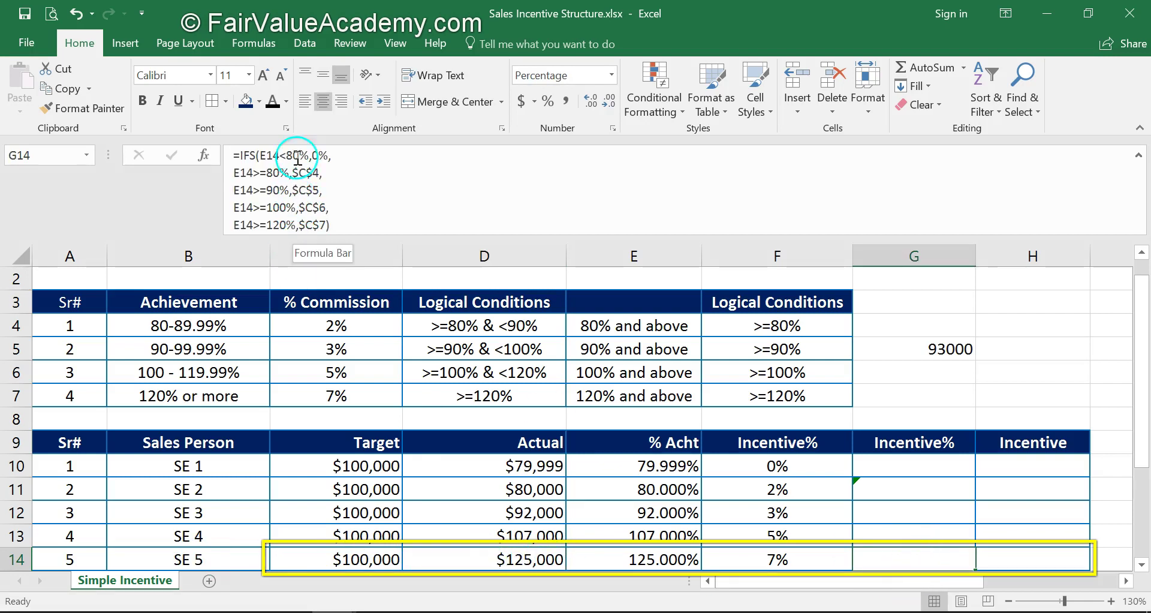
click(273, 103)
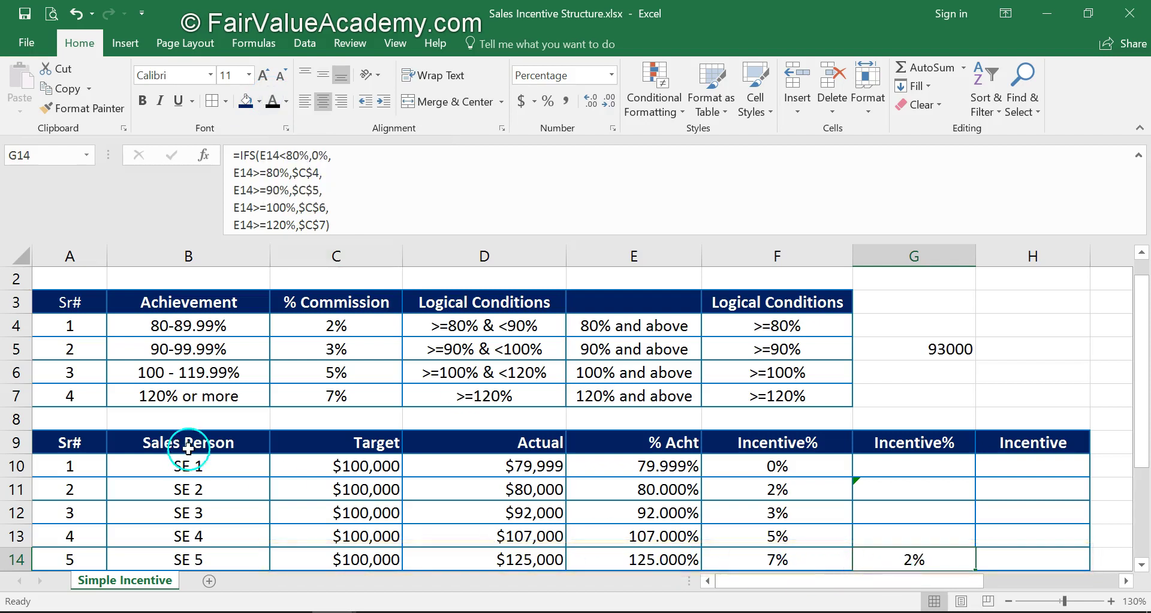
click(314, 392)
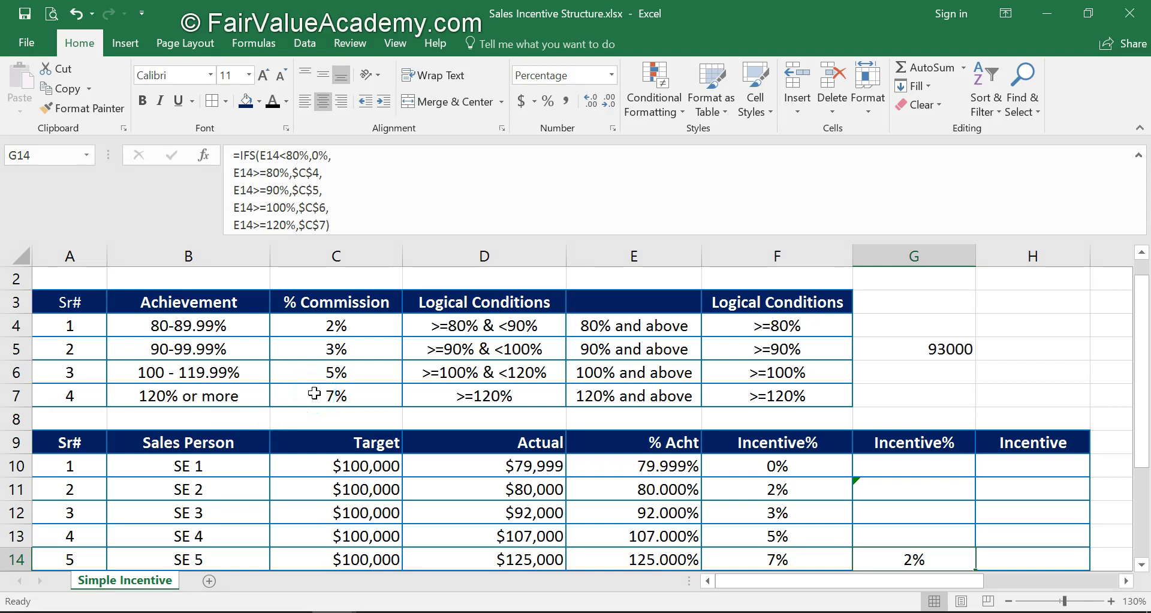
click(208, 396)
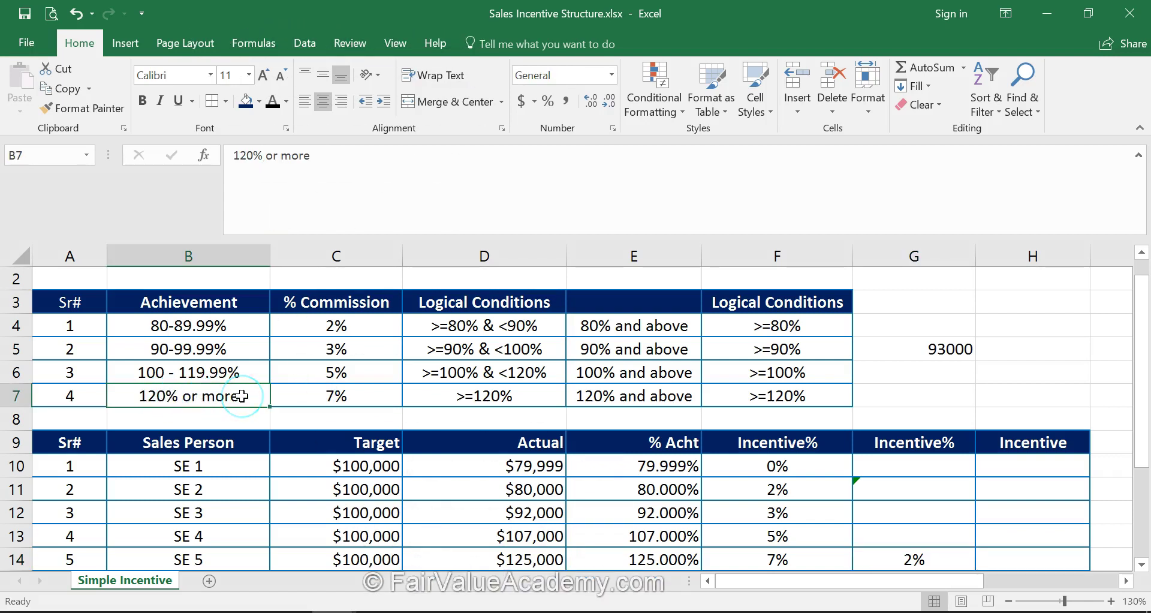
- Copy the IFS formula in G11, which tests from >=120% downwards, into all of G10:G14
click(910, 491)
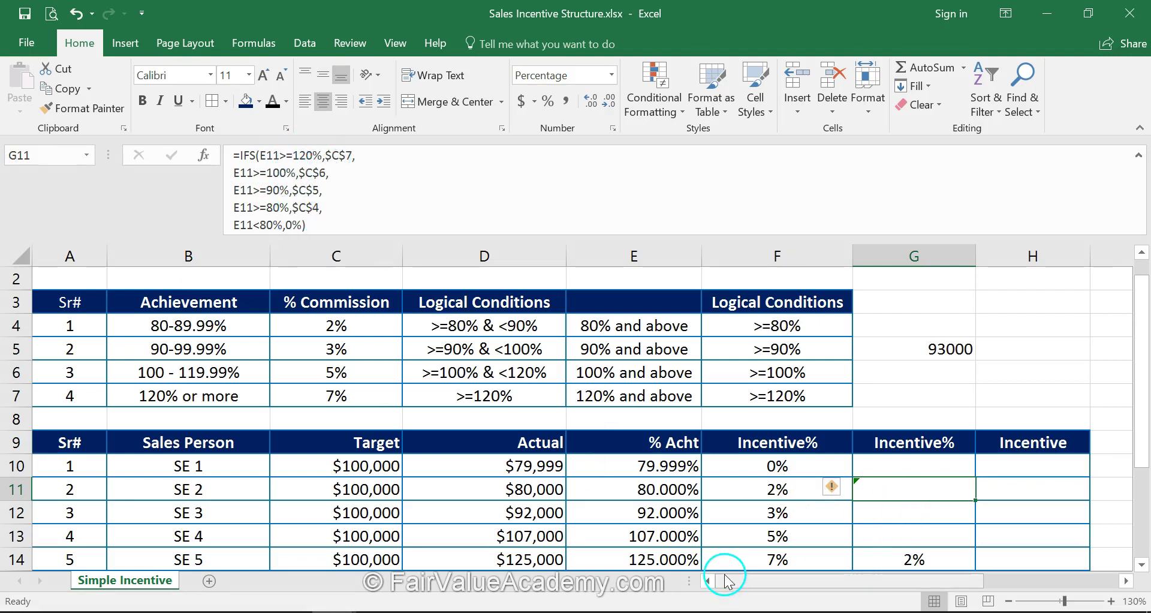
key(ctrl+c)
drag(863, 466, 936, 558)
key(ctrl+v)
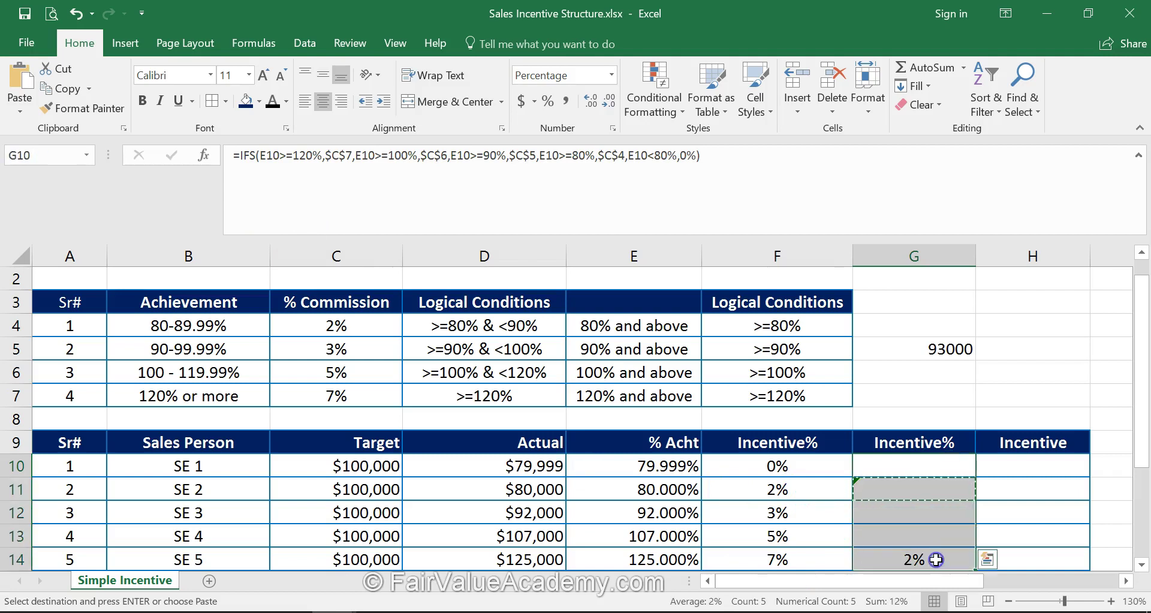
key(Escape)
- Apply the black font color to the incentive percentages in G10:G14
drag(918, 467, 919, 560)
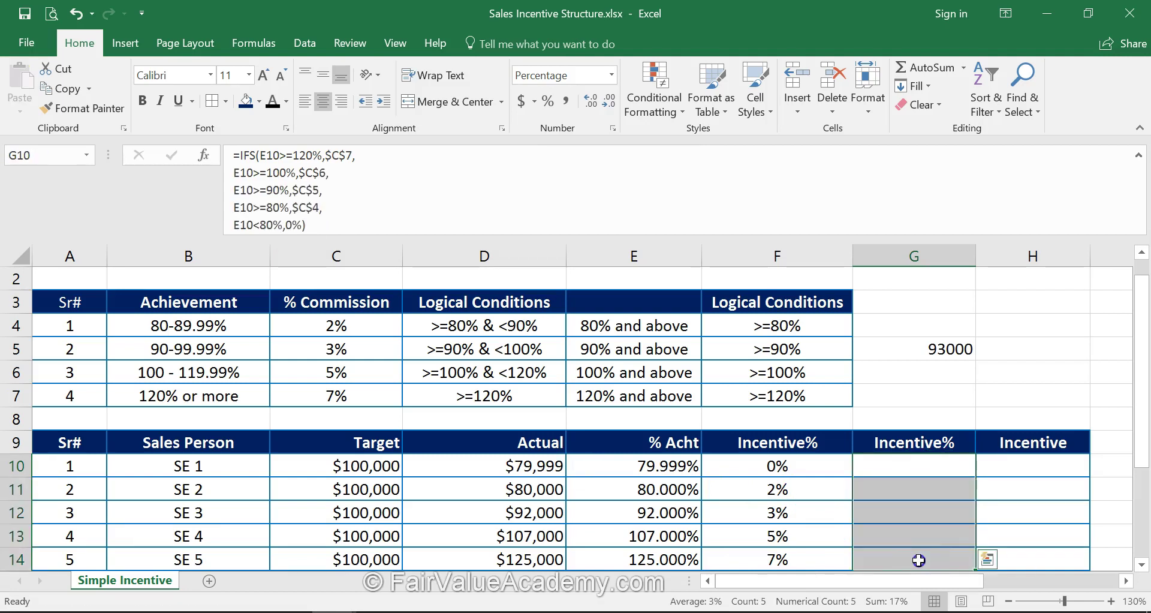
click(273, 101)
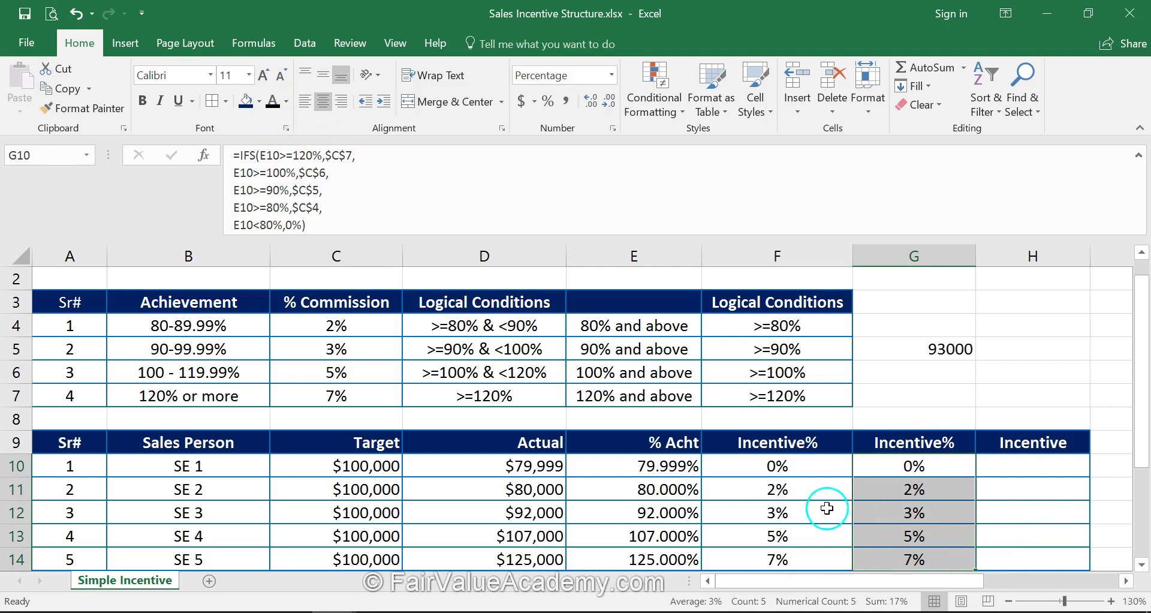
key(Down)
- Compare the full descending IFS formula in G10 with the AND-based IFS formula in F10
drag(462, 240, 460, 260)
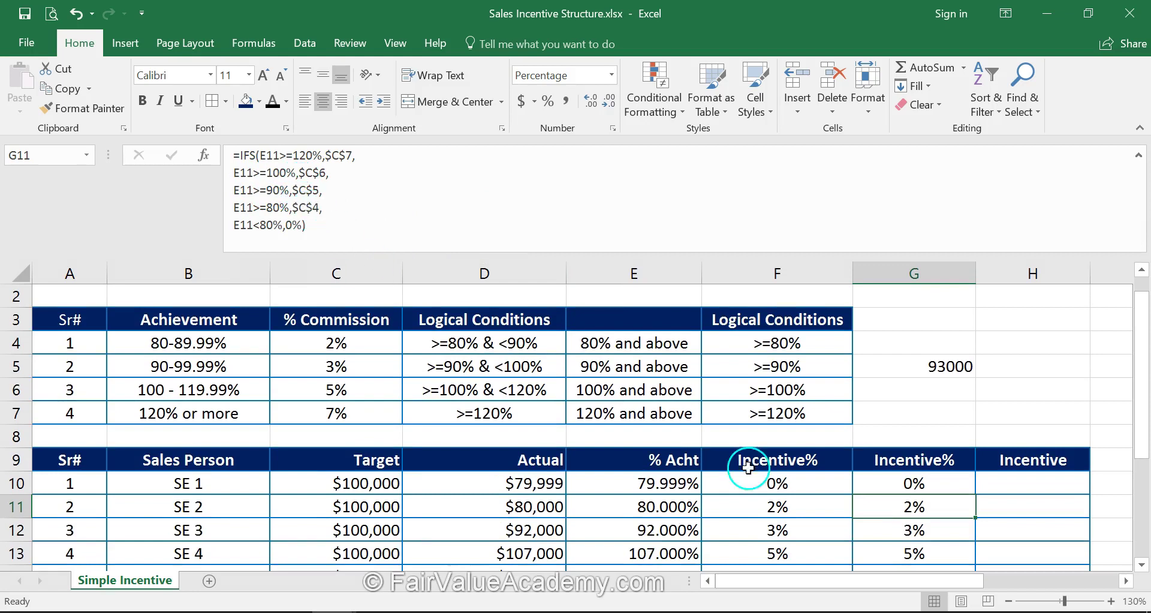
click(803, 486)
click(940, 486)
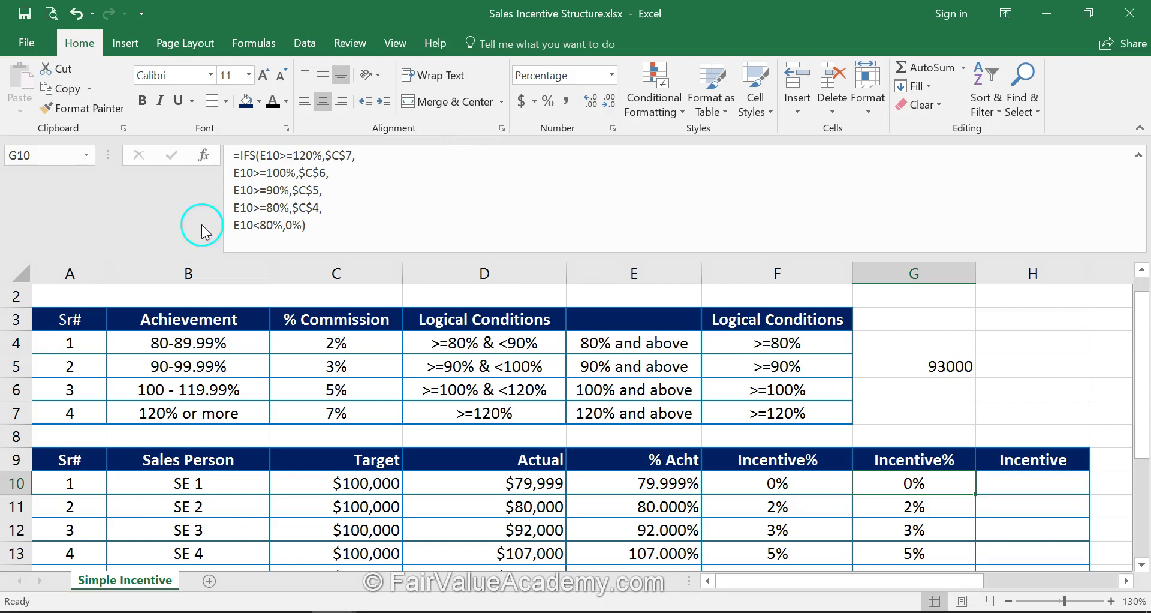
click(799, 486)
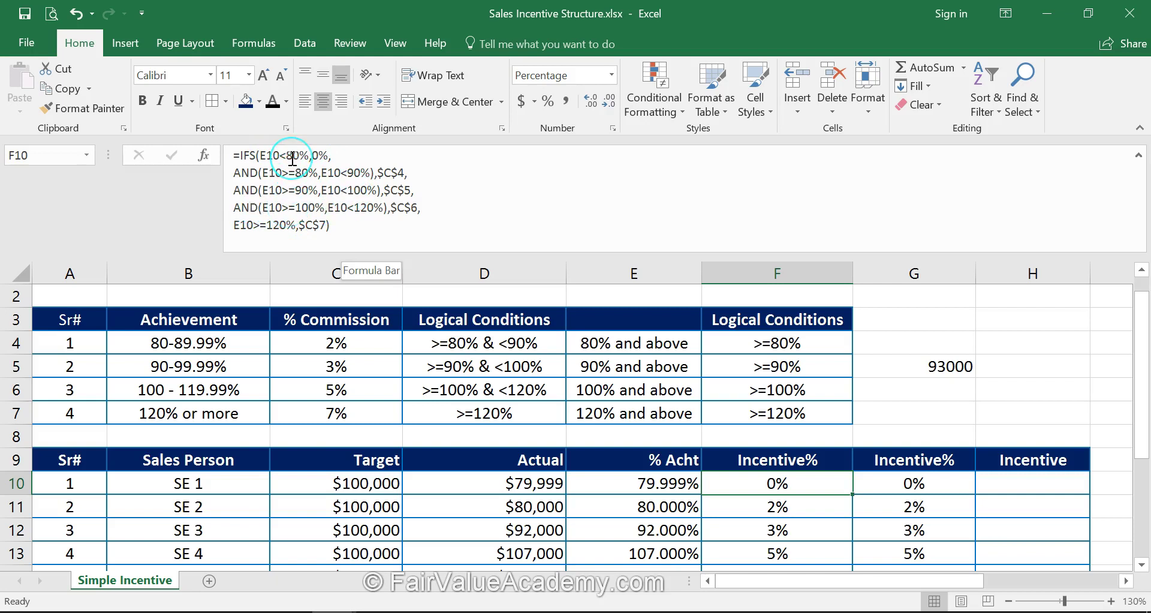
click(914, 482)
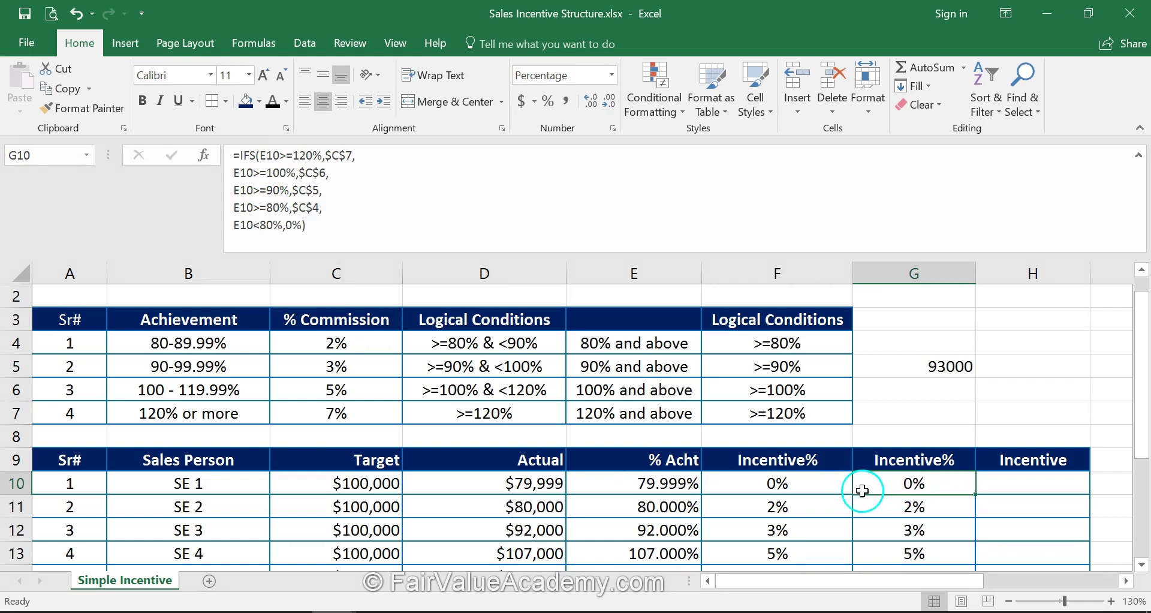
drag(678, 254, 678, 170)
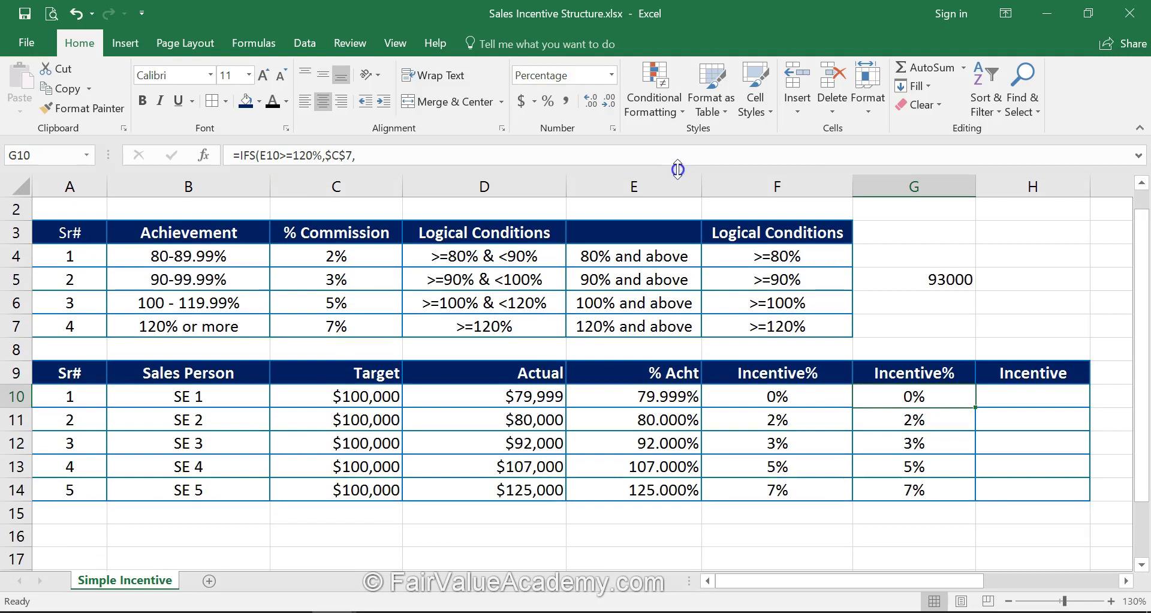
- Calculate SE 1's incentive in H10 with the formula =F10*D10
click(1032, 397)
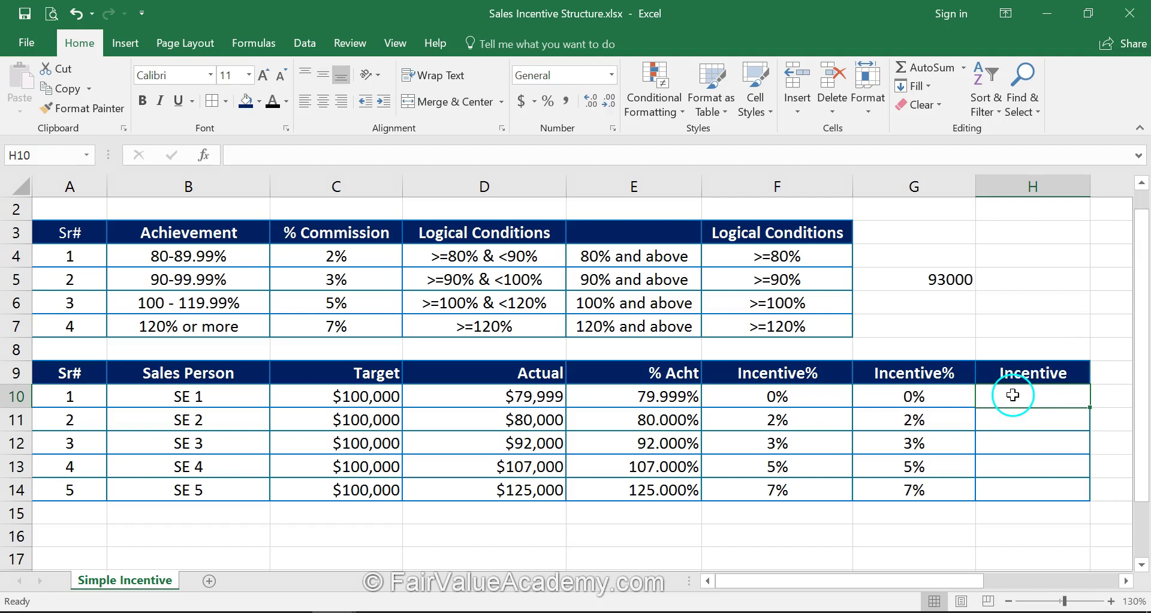
text(=)
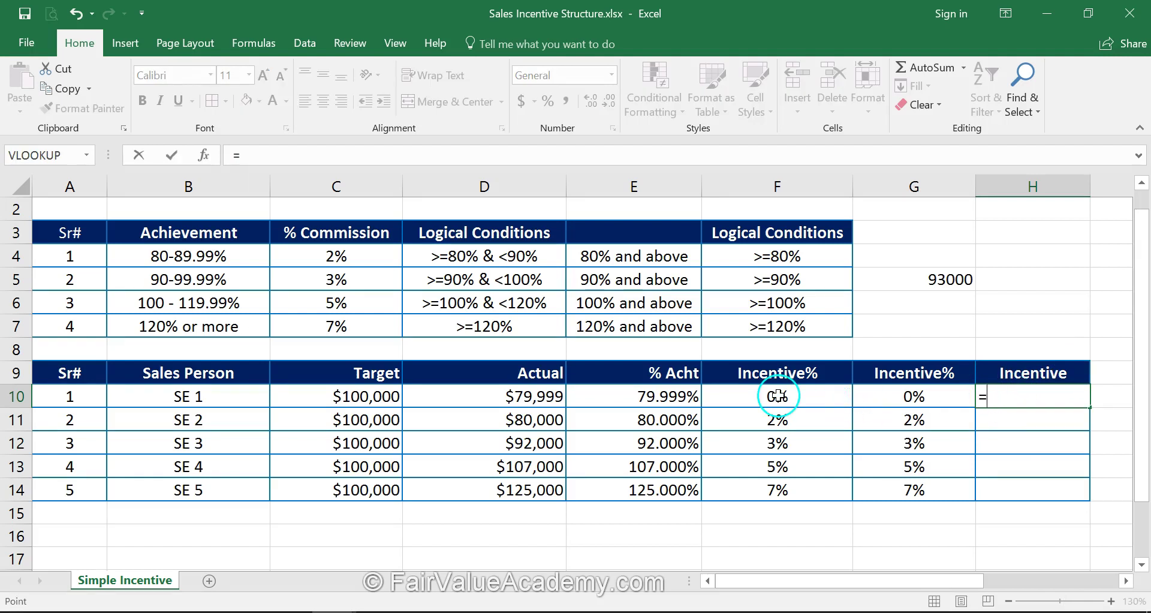
click(778, 395)
text(*)
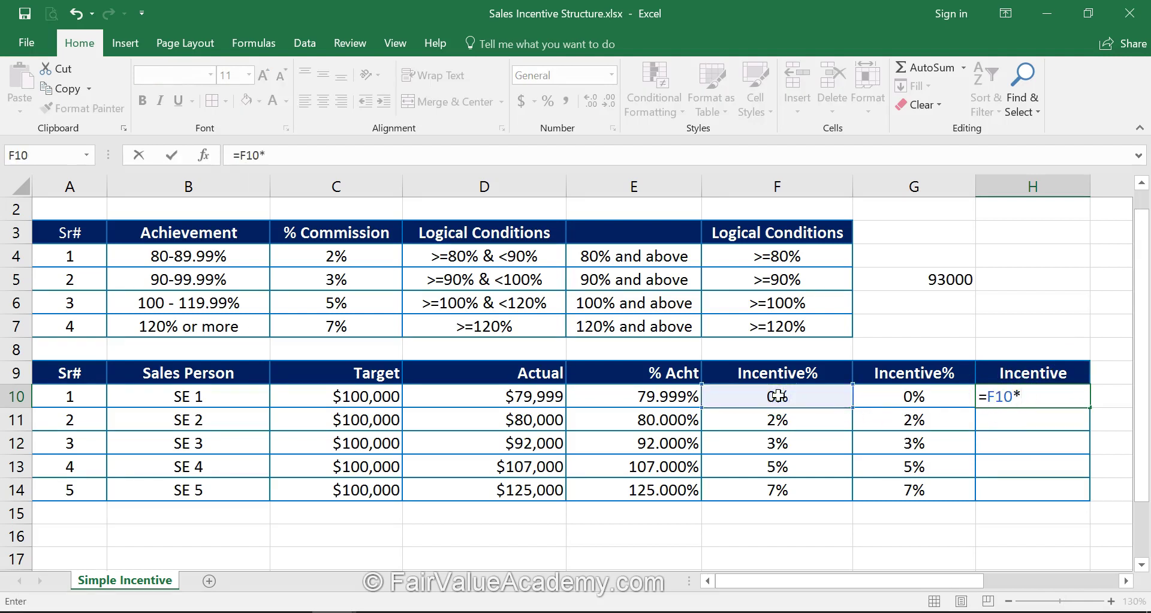
click(534, 396)
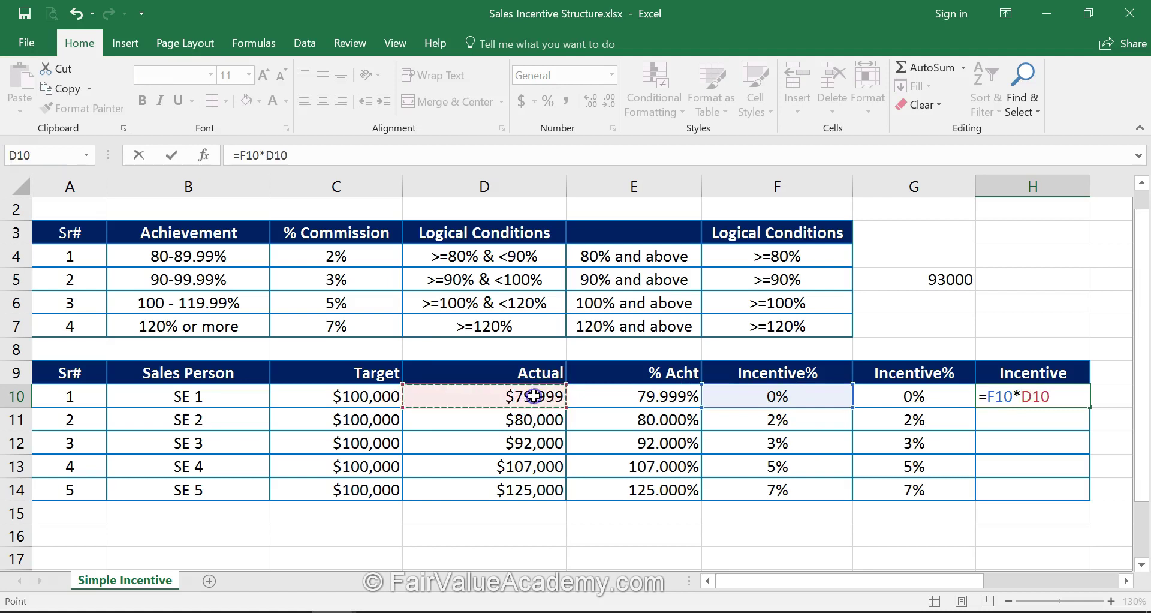
key(Return)
- Fill the incentive formula from H10 down through H14 for the remaining sales persons
click(1087, 405)
drag(1086, 406, 1090, 499)
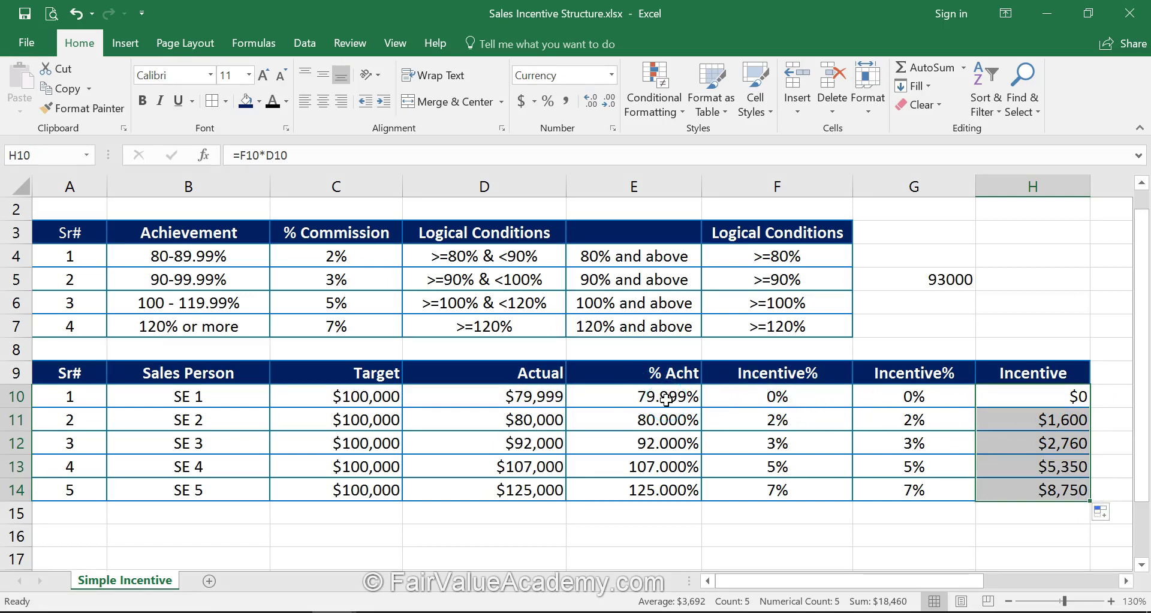
click(1074, 421)
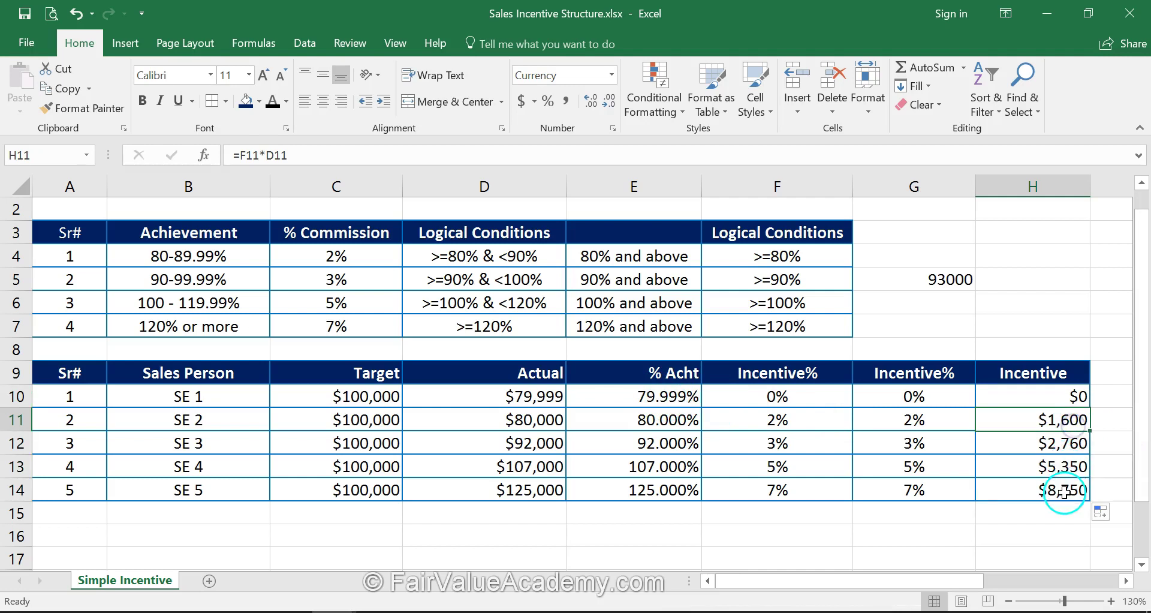